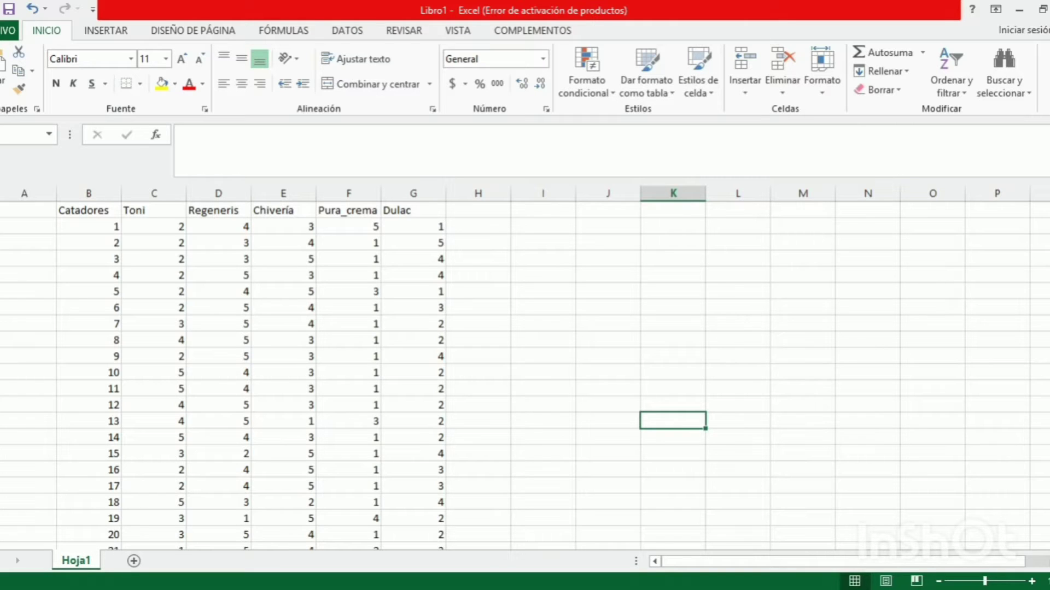
# Examine the ratings table in the Excel sheet down to the row for taster 24
pyautogui.moveTo(1048, 239); pyautogui.dragTo(1048, 254)
pyautogui.click(1048, 332)
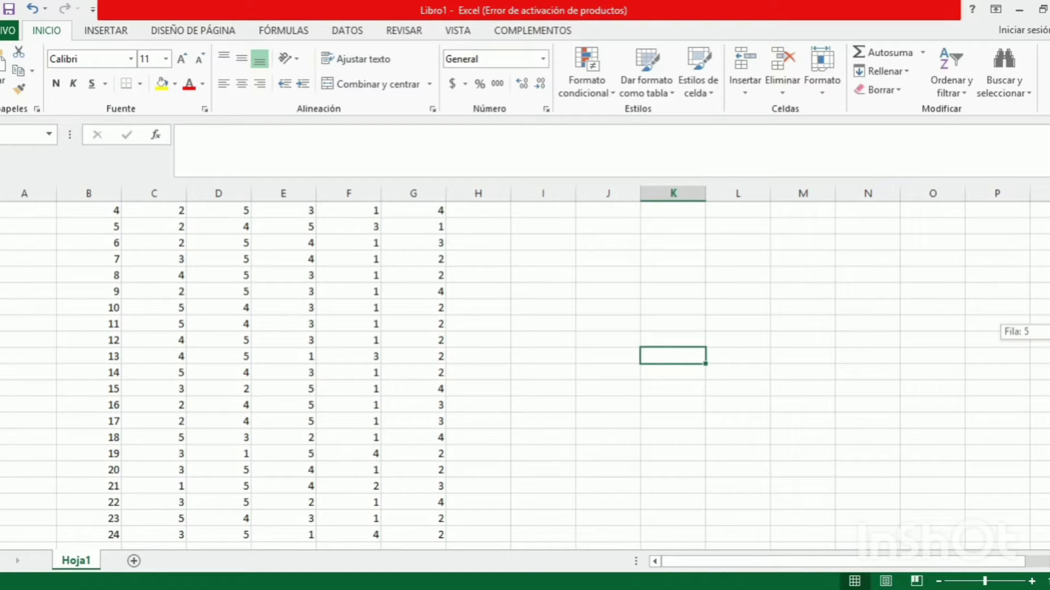
pyautogui.click(89, 534)
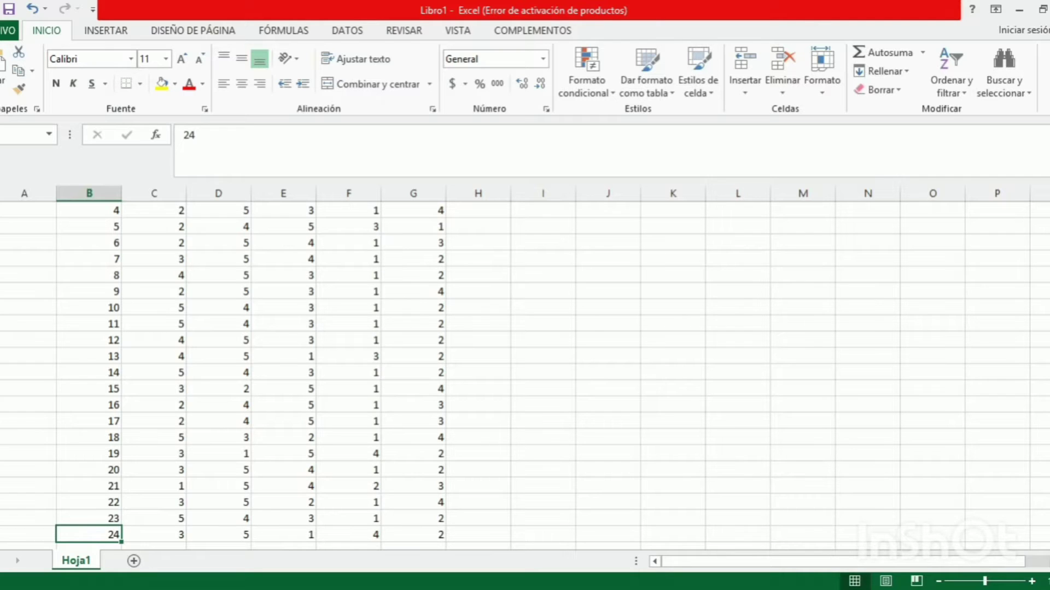
pyautogui.moveTo(1048, 471); pyautogui.dragTo(1048, 456)
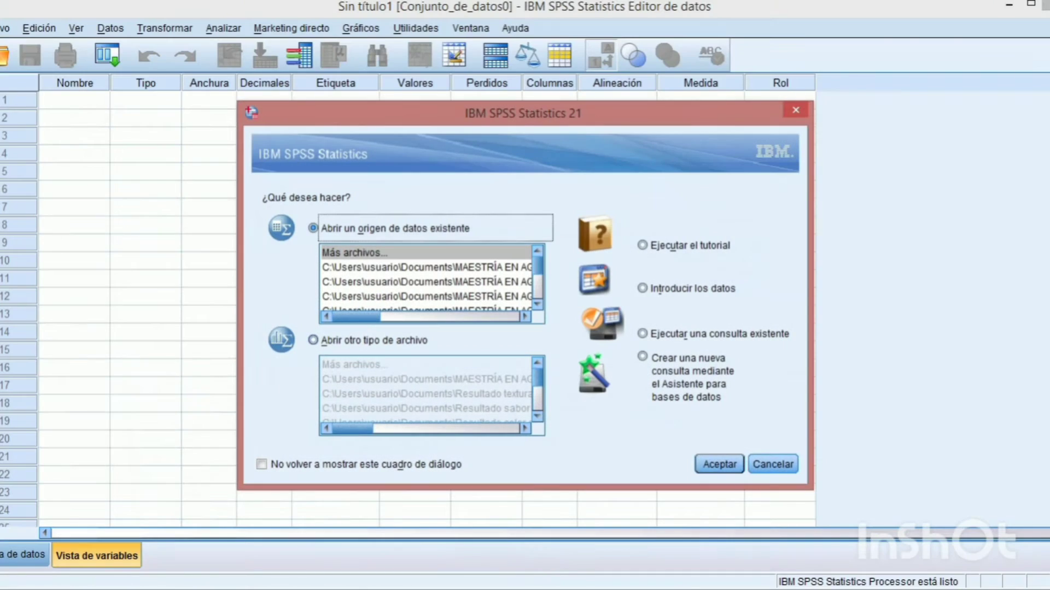
# Switch to SPSS Statistics, dismiss its startup dialog and define the first variable as Catadores
pyautogui.click(772, 464)
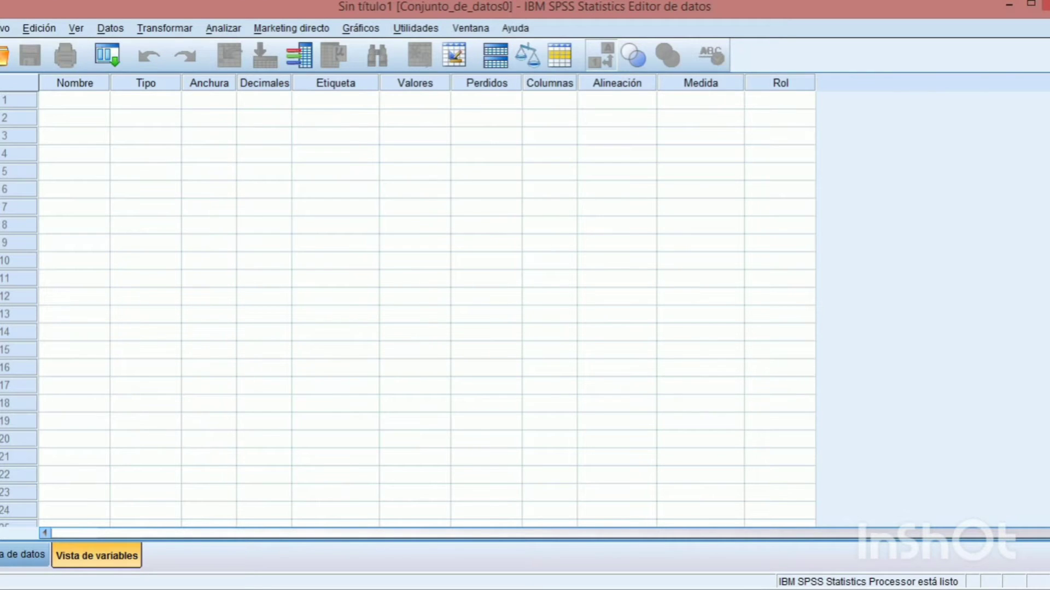
pyautogui.click(74, 100)
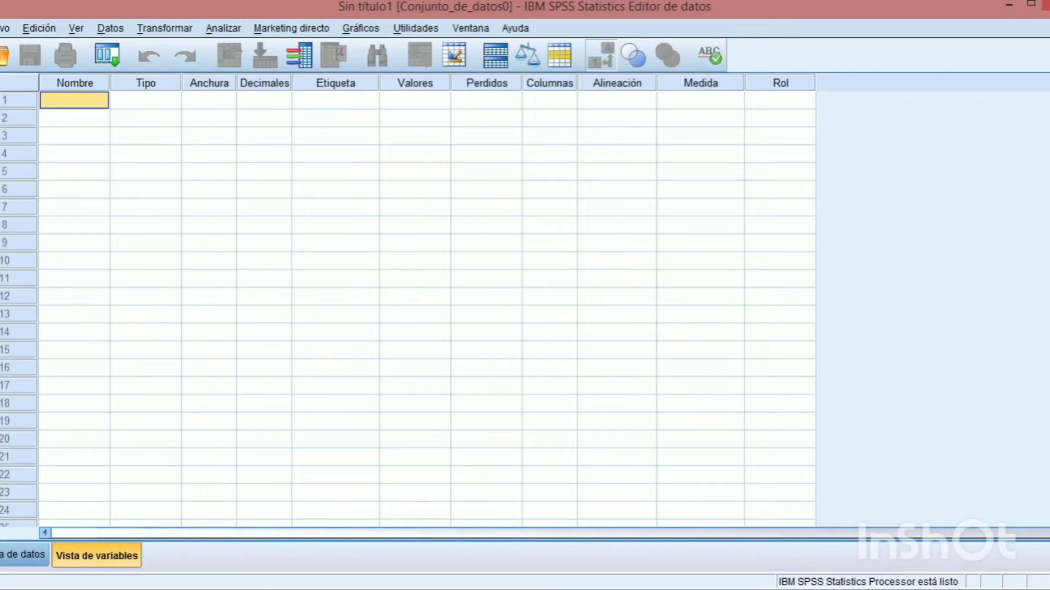
pyautogui.write('C')
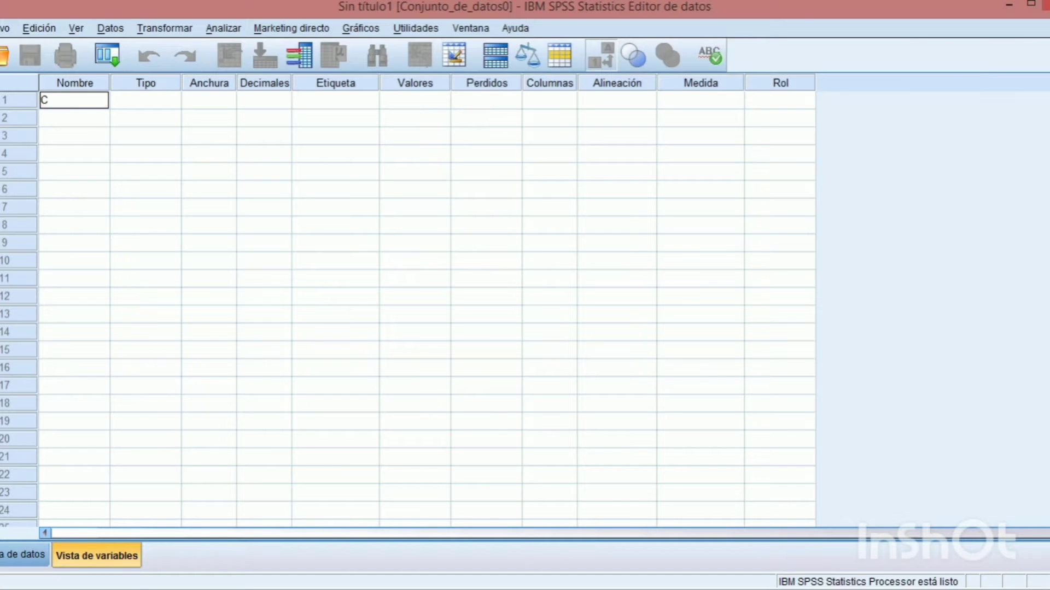
pyautogui.write('atadores')
pyautogui.press('Return')
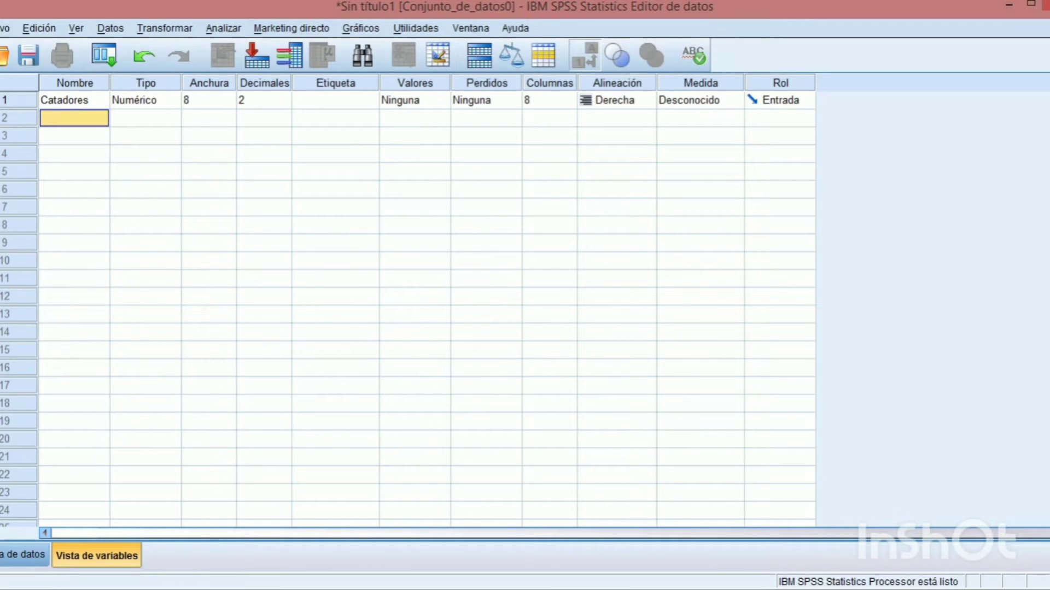
# Define the second and third variables as Toni and Regeneris
pyautogui.moveTo(337, 588)
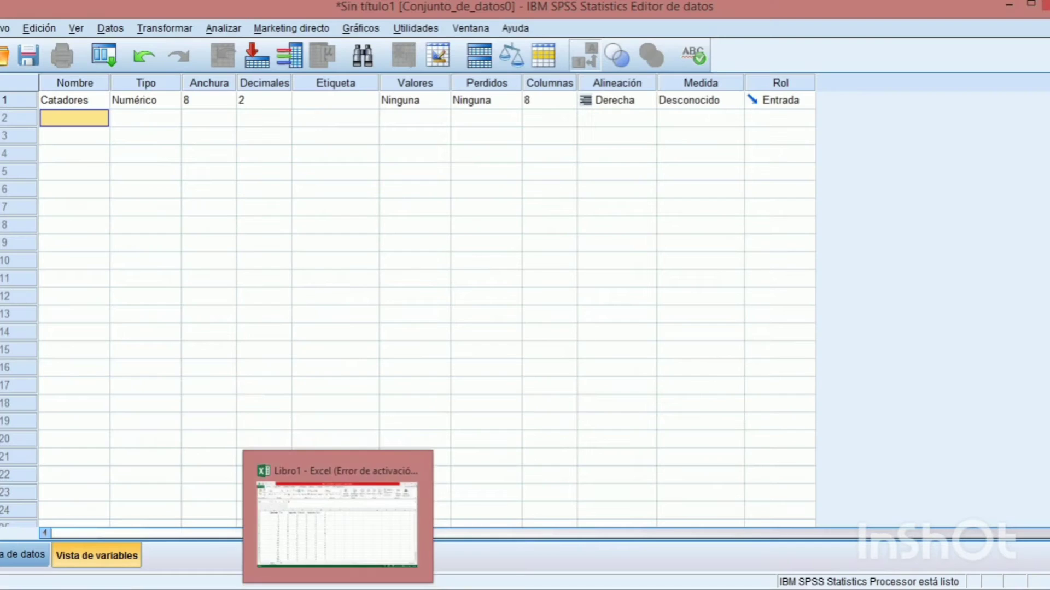
pyautogui.write('Toni')
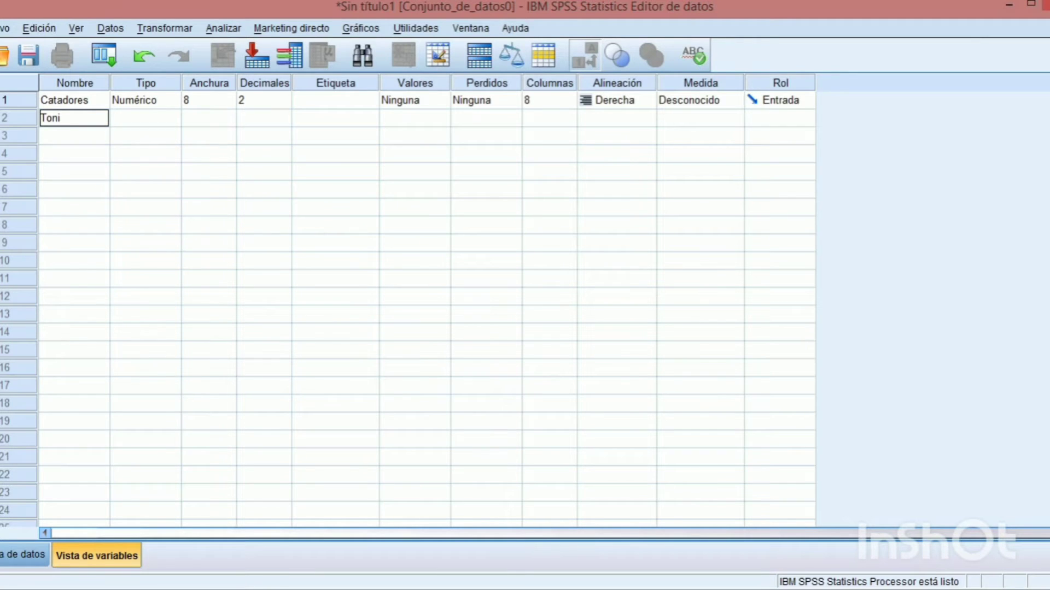
pyautogui.press('Return')
pyautogui.write('Re')
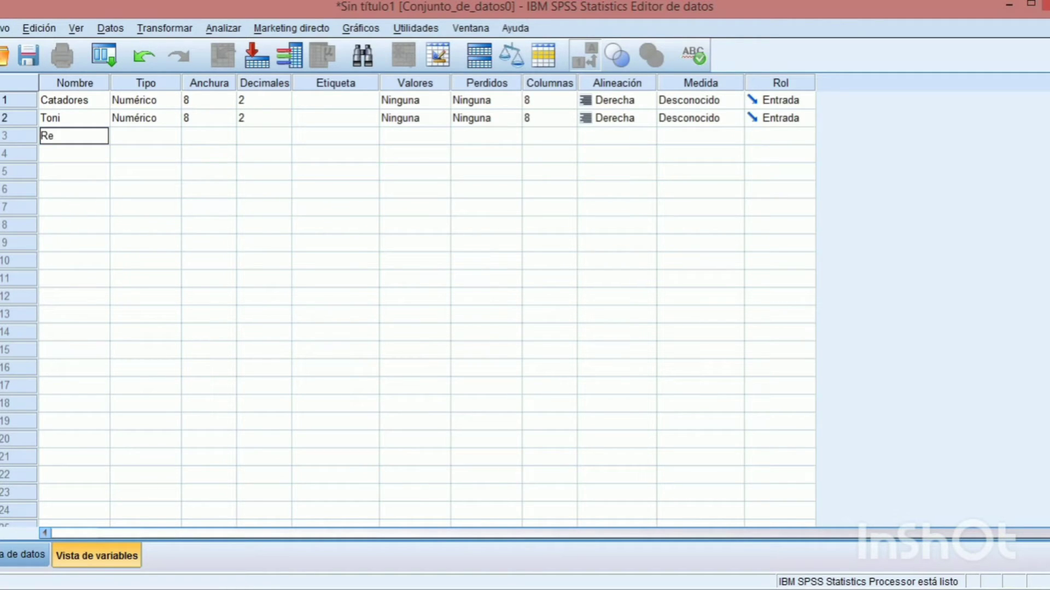
pyautogui.write('generis')
pyautogui.press('Return')
# Define the fourth, fifth and sixth variables as Chivería, Pura_crema and Dulac
pyautogui.write('C')
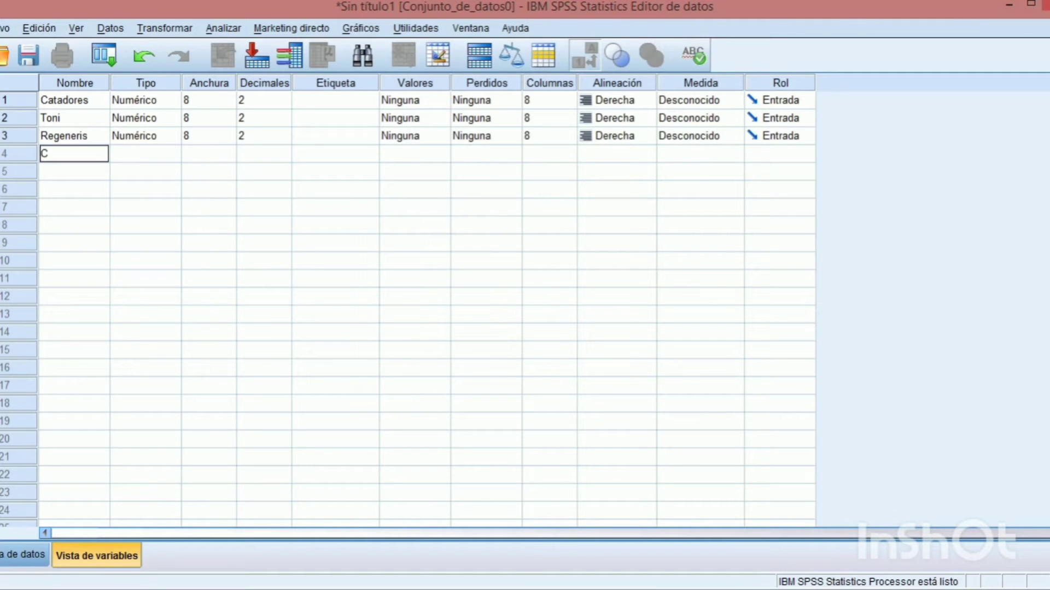
pyautogui.write('hivería')
pyautogui.press('Return')
pyautogui.write('P')
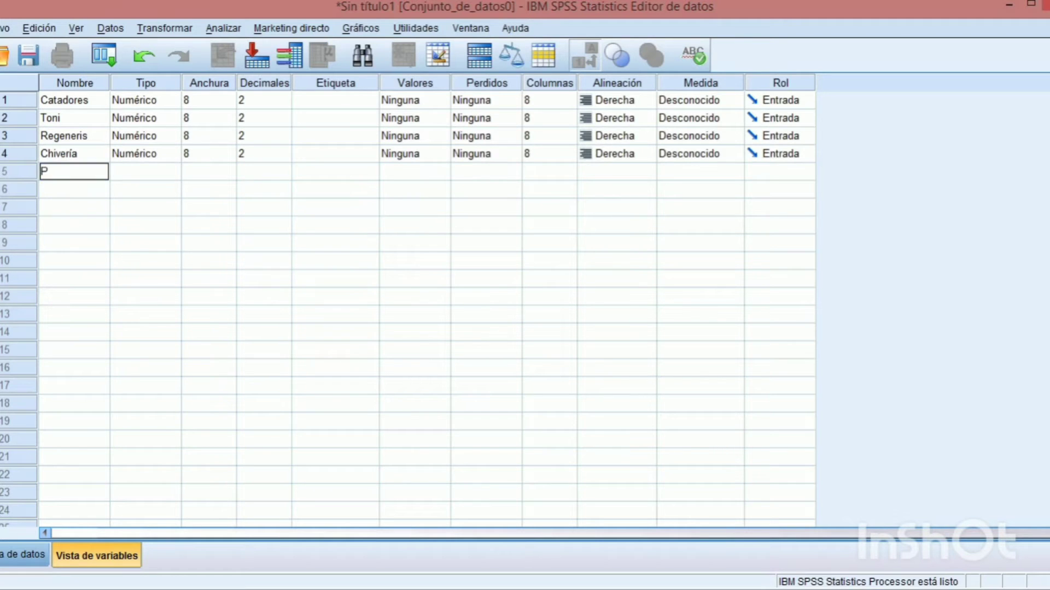
pyautogui.write('ura_crema')
pyautogui.press('Return')
pyautogui.write('D')
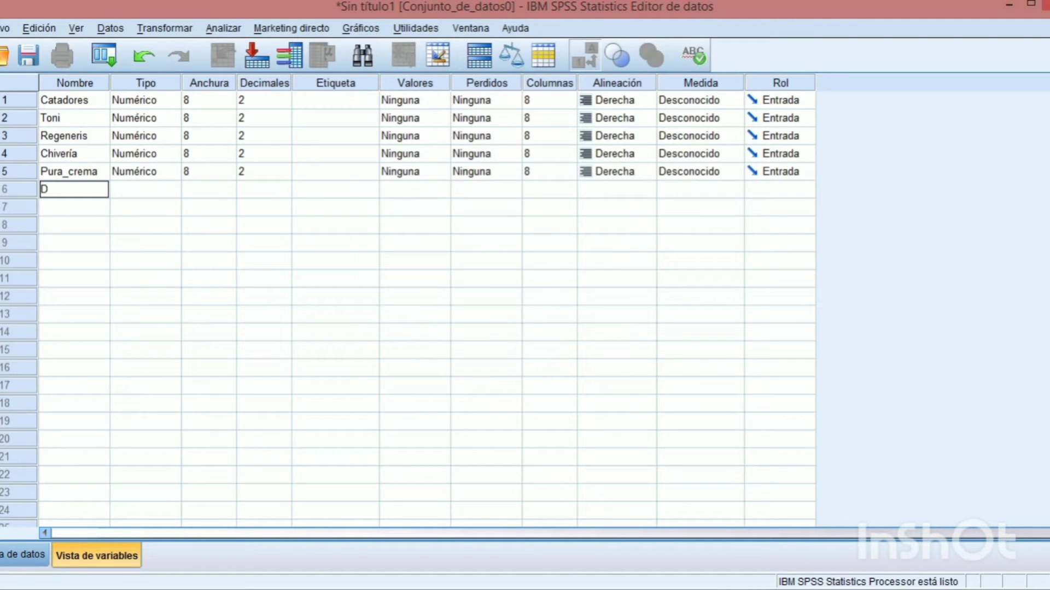
pyautogui.write('ulac')
# Set the number of decimals to 0 for Catadores, Toni and Regeneris
pyautogui.click(257, 171)
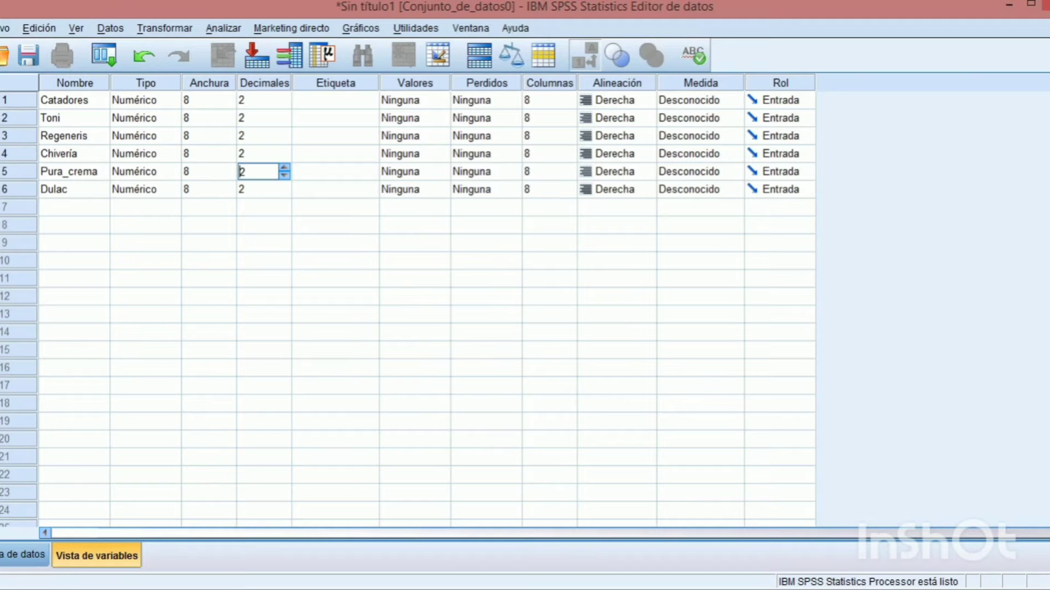
pyautogui.click(283, 104)
pyautogui.click(283, 104)
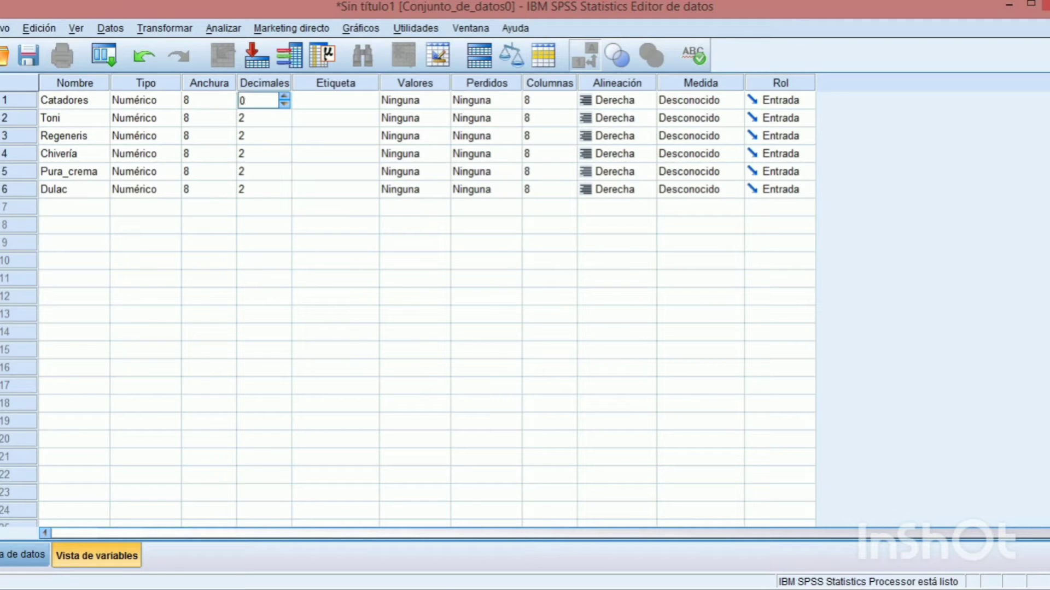
pyautogui.click(283, 121)
pyautogui.click(283, 121)
pyautogui.click(283, 139)
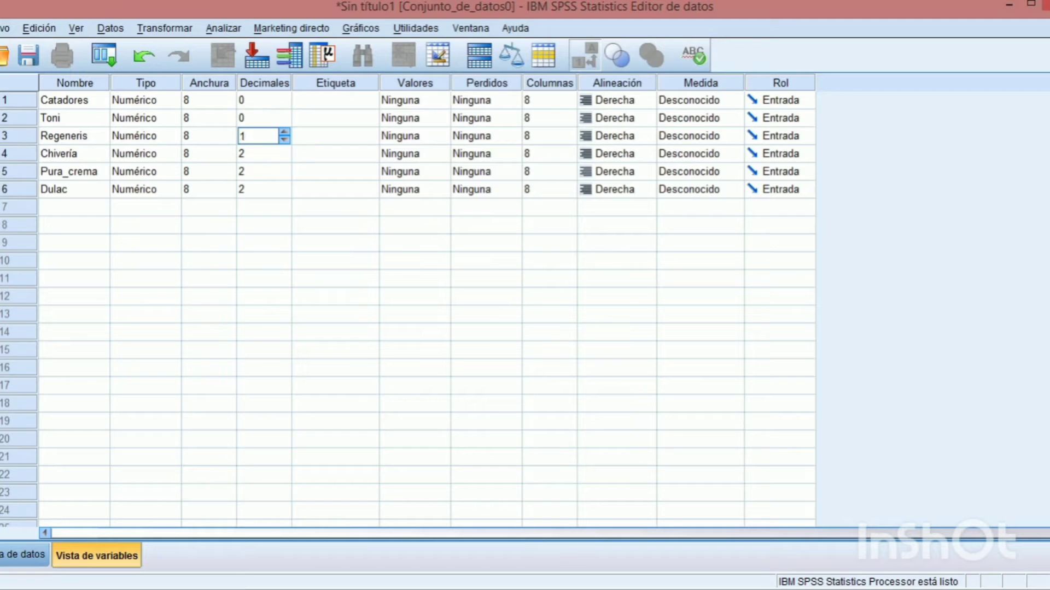
pyautogui.click(283, 140)
# Set the number of decimals to 0 for Chivería, Pura_crema and Dulac
pyautogui.press('Return')
pyautogui.press('Down')
pyautogui.press('Down')
pyautogui.press('Return')
pyautogui.press('Down')
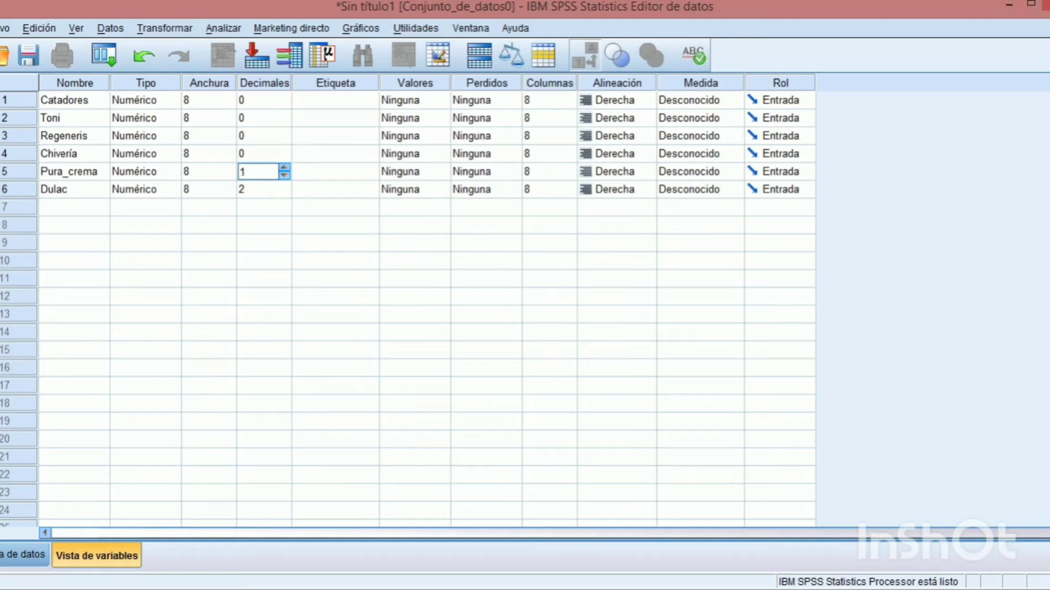
pyautogui.press('Down')
pyautogui.press('Return')
pyautogui.press('Down')
pyautogui.press('Down')
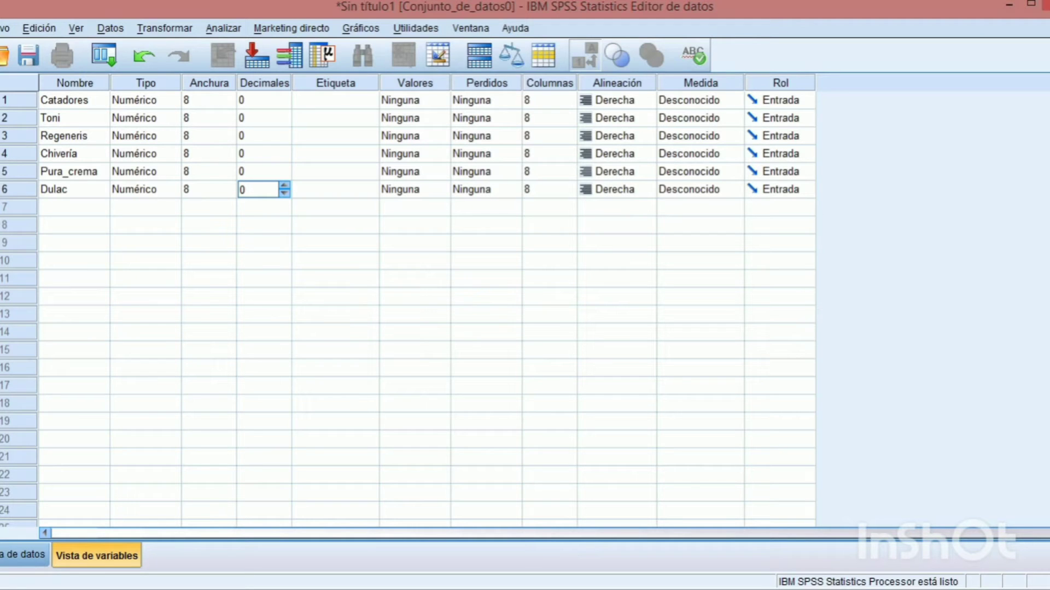
# Set the measurement level to Escala for all six variables, from Catadores to Dulac
pyautogui.click(700, 100)
pyautogui.click(692, 118)
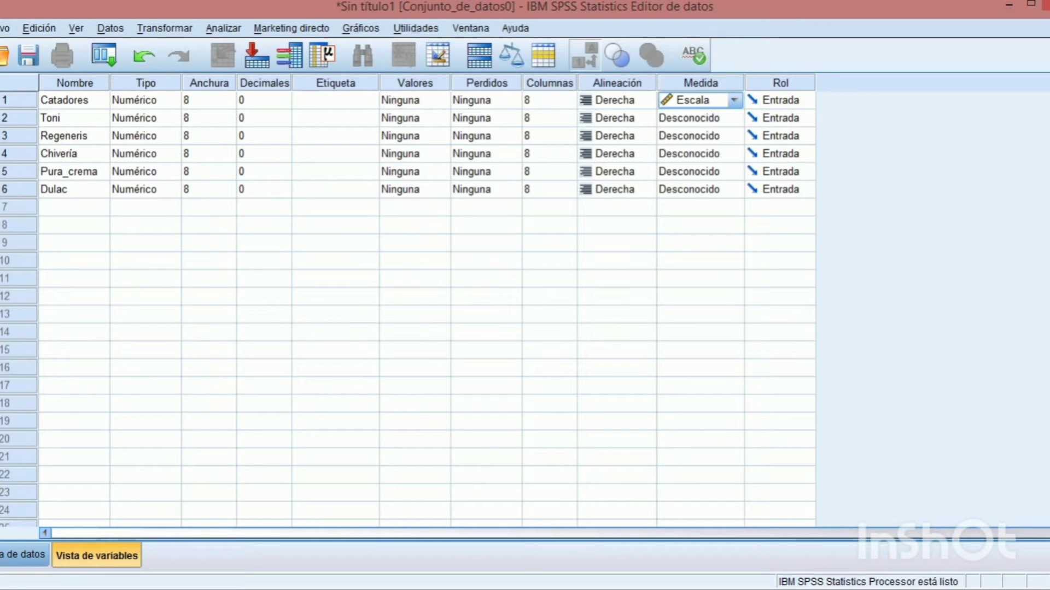
pyautogui.click(692, 118)
pyautogui.click(692, 136)
pyautogui.click(692, 136)
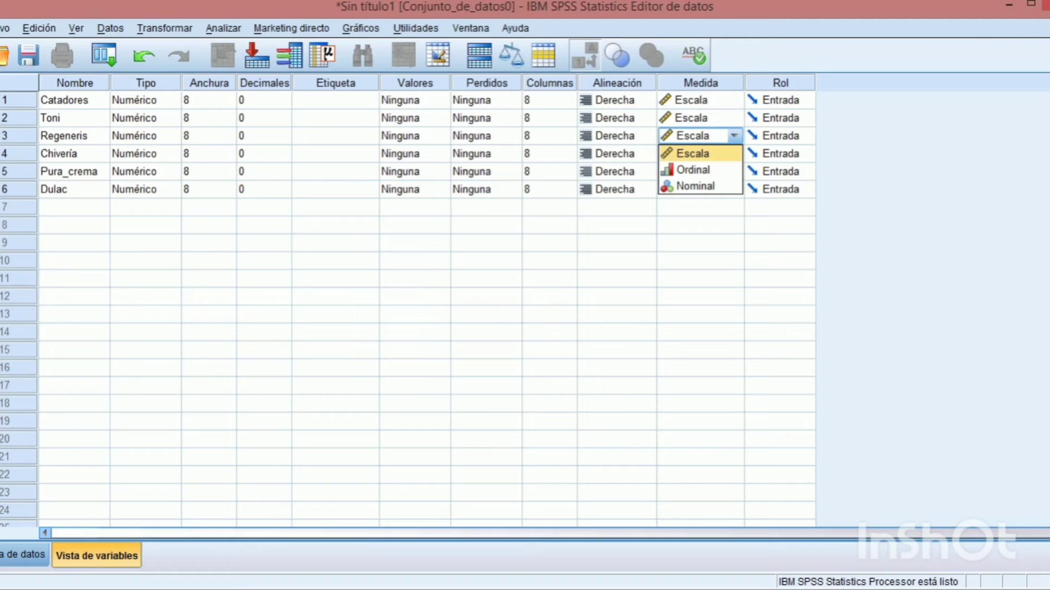
pyautogui.click(692, 153)
pyautogui.click(734, 153)
pyautogui.click(692, 172)
pyautogui.click(734, 171)
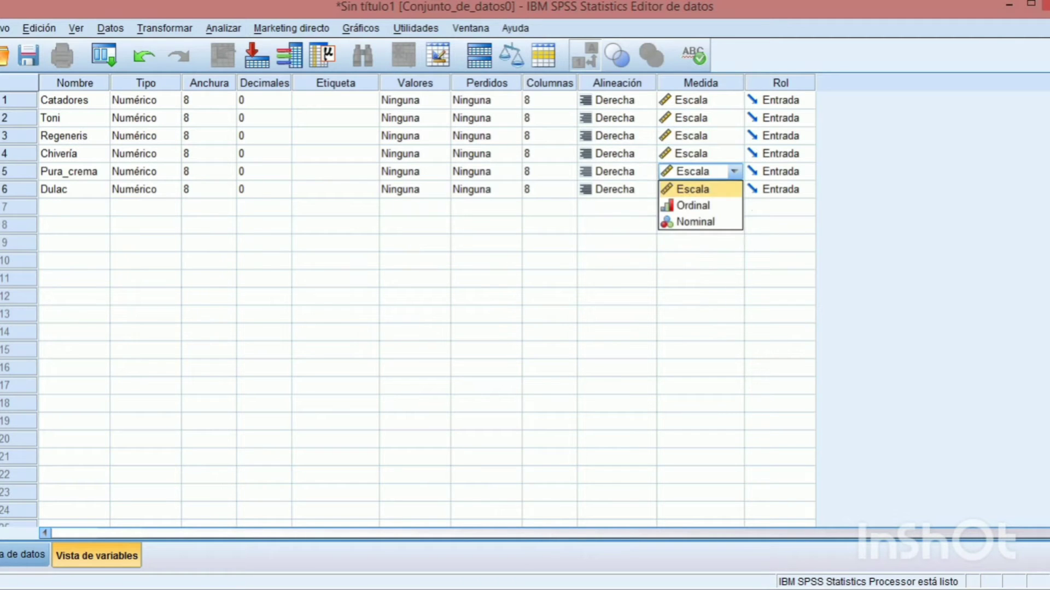
pyautogui.click(692, 189)
pyautogui.click(733, 189)
pyautogui.click(692, 207)
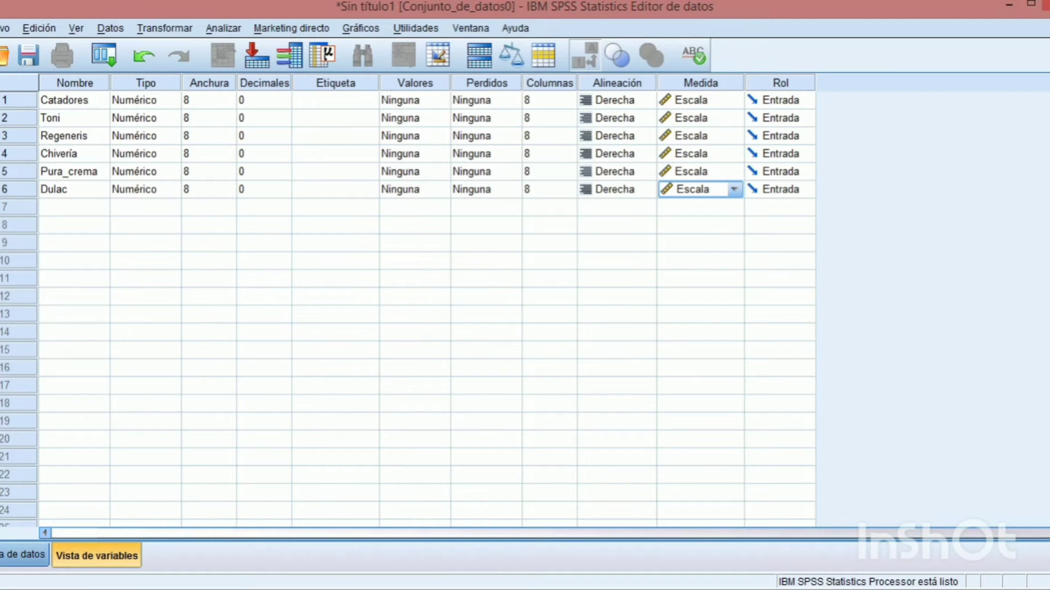
# Show the SPSS data view, then switch to Excel and copy the 24 data rows from Catadores to Dulac, without headers
pyautogui.click(25, 555)
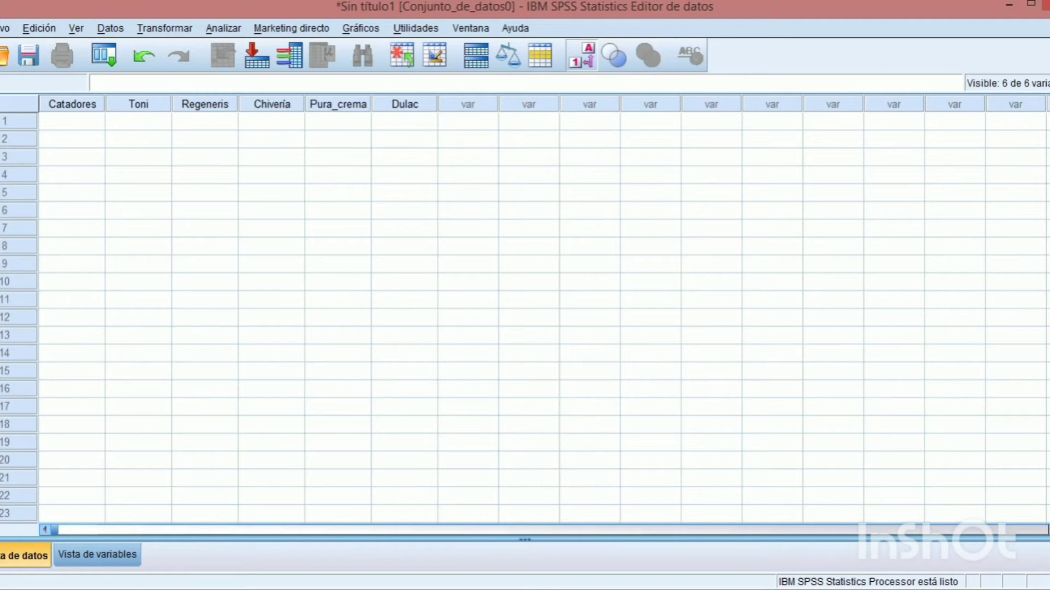
pyautogui.hotkey('alt', 'Tab')
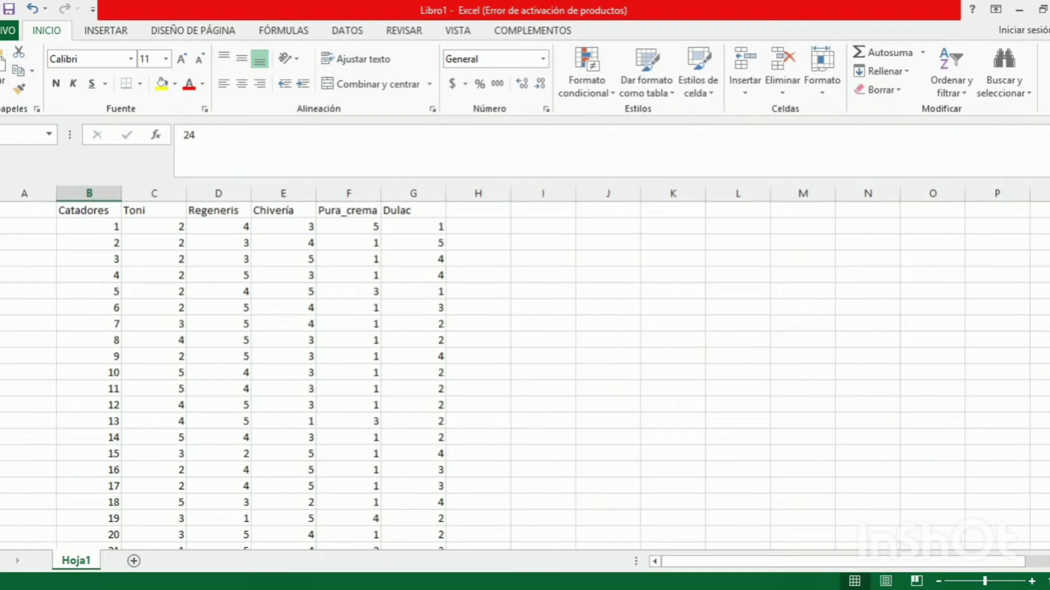
pyautogui.moveTo(104, 226); pyautogui.dragTo(445, 533)
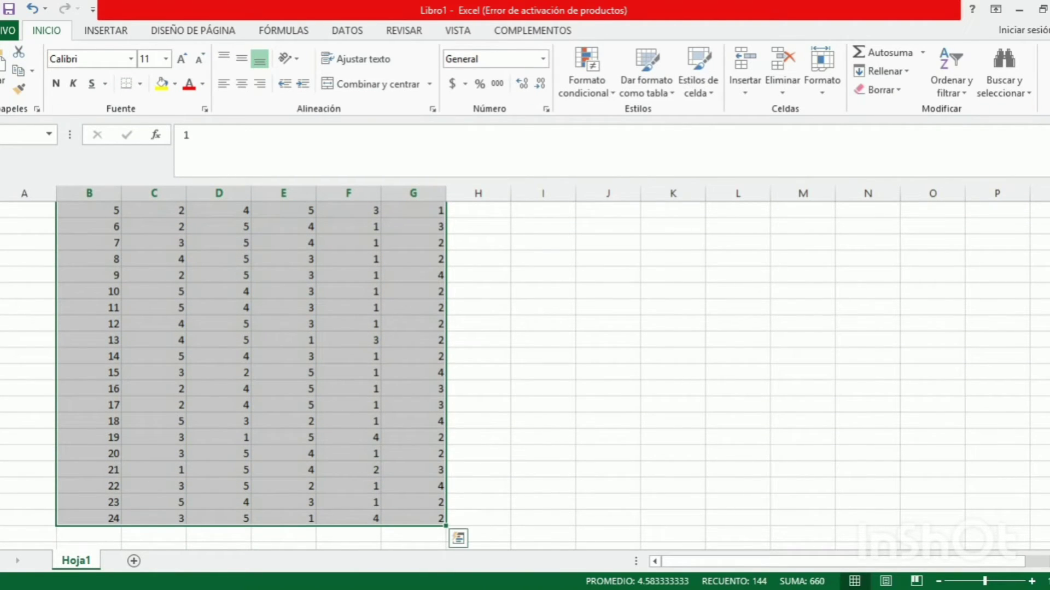
pyautogui.hotkey('ctrl', 'c')
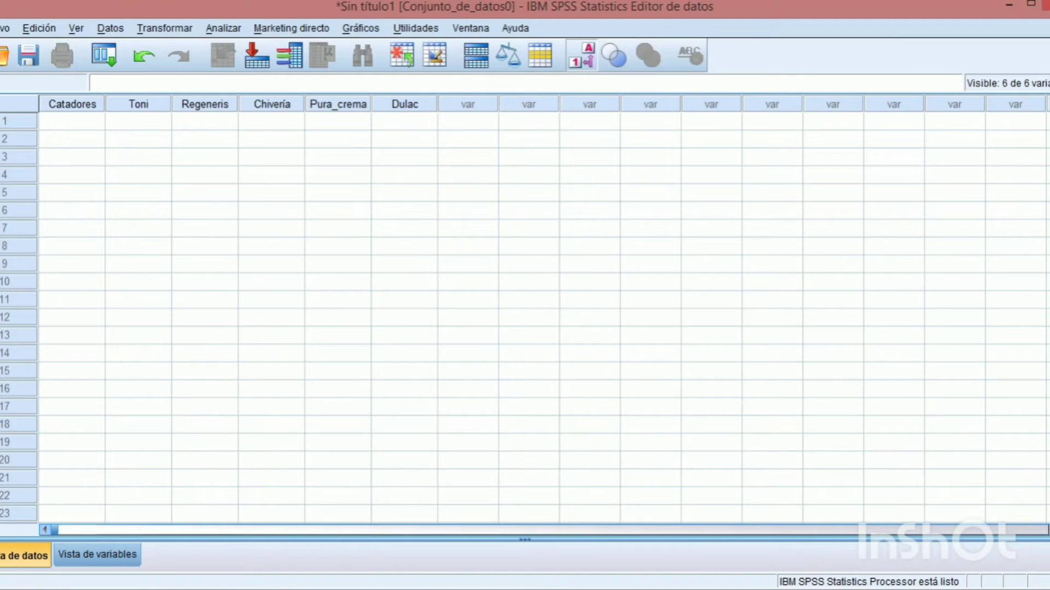
# Paste the copied rows into the SPSS data view from the first Catadores cell and check them through row 24
pyautogui.click(71, 120)
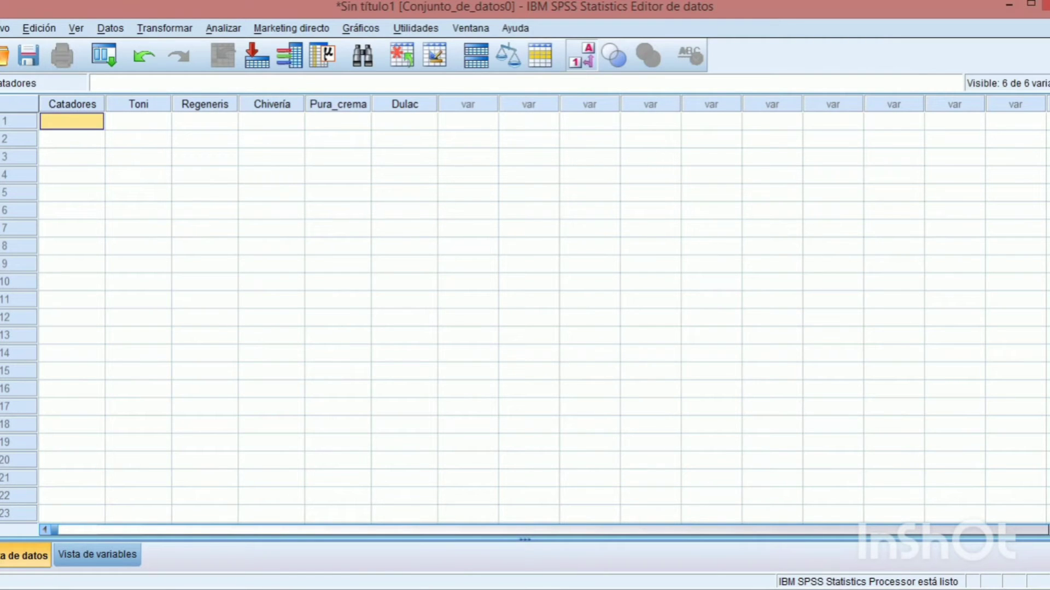
pyautogui.hotkey('ctrl', 'v')
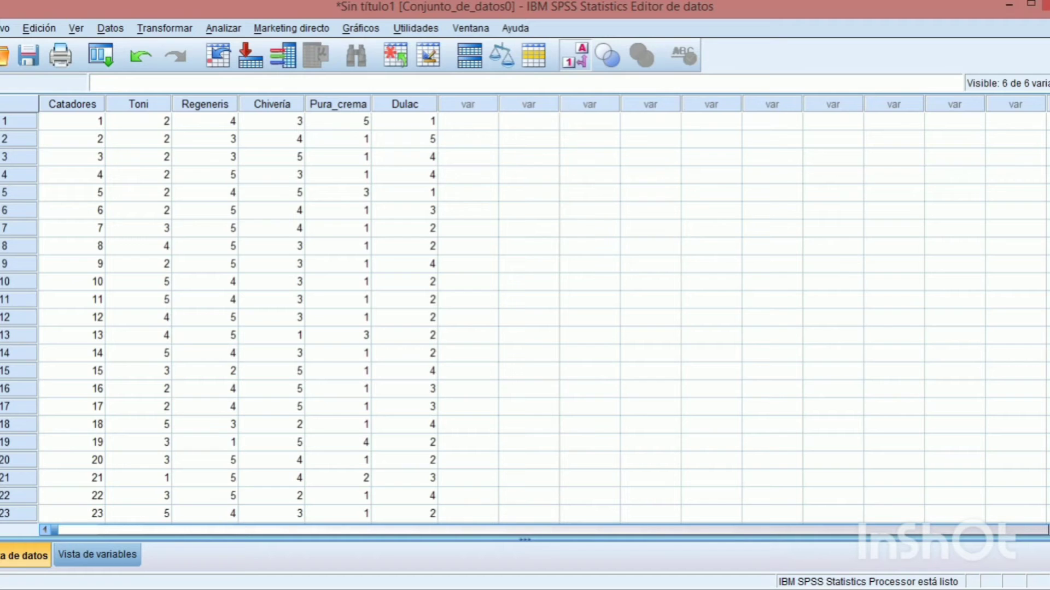
pyautogui.scroll(-6, 525, 317)
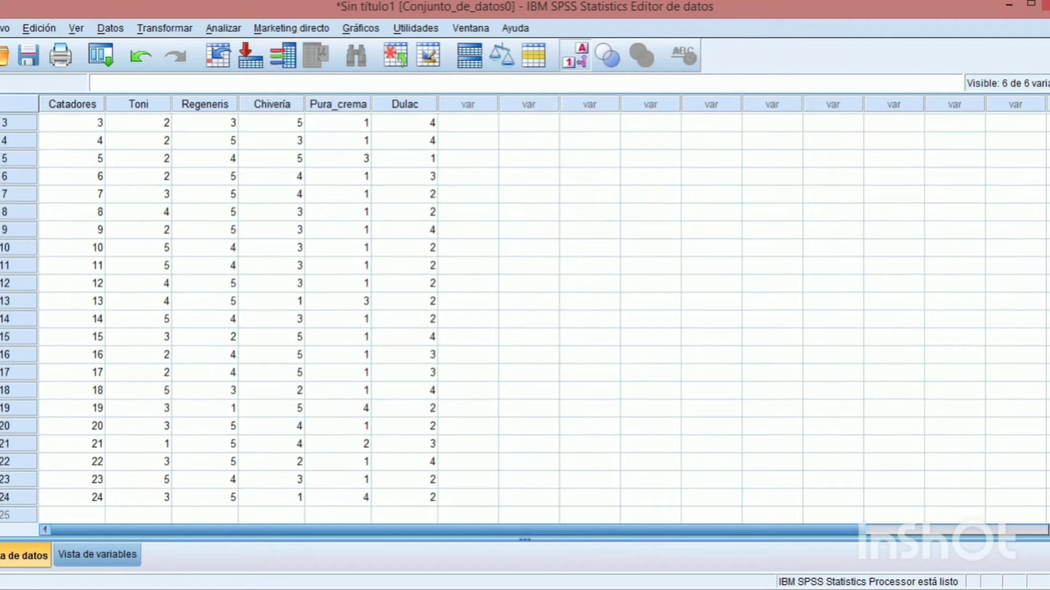
pyautogui.scroll(6, 525, 317)
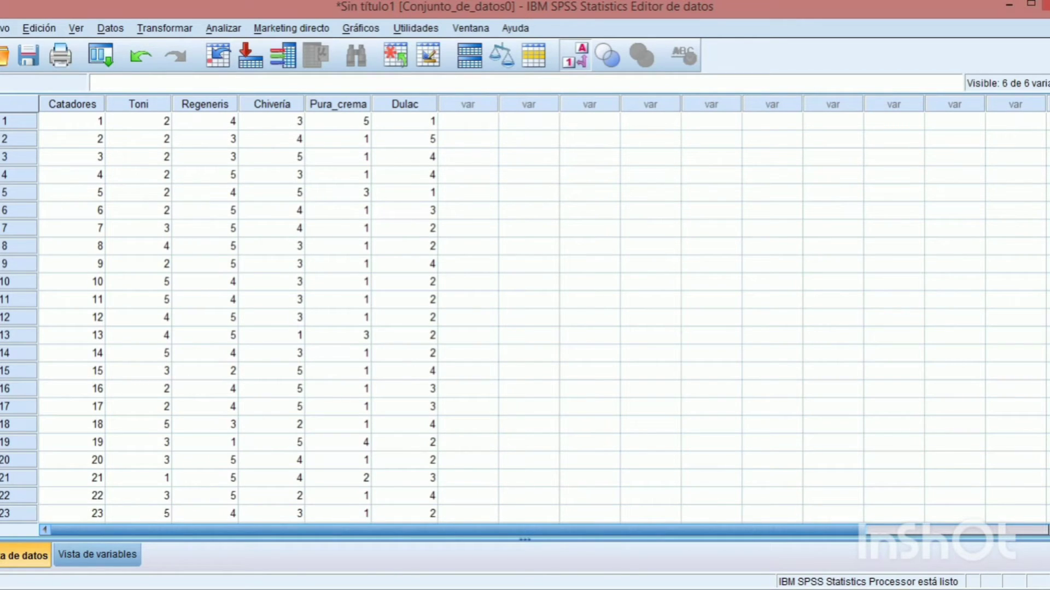
# Start a nonparametric test for related samples, choose Personalizar análisis as its objective and show its field selection
pyautogui.hotkey('alt', 'a')
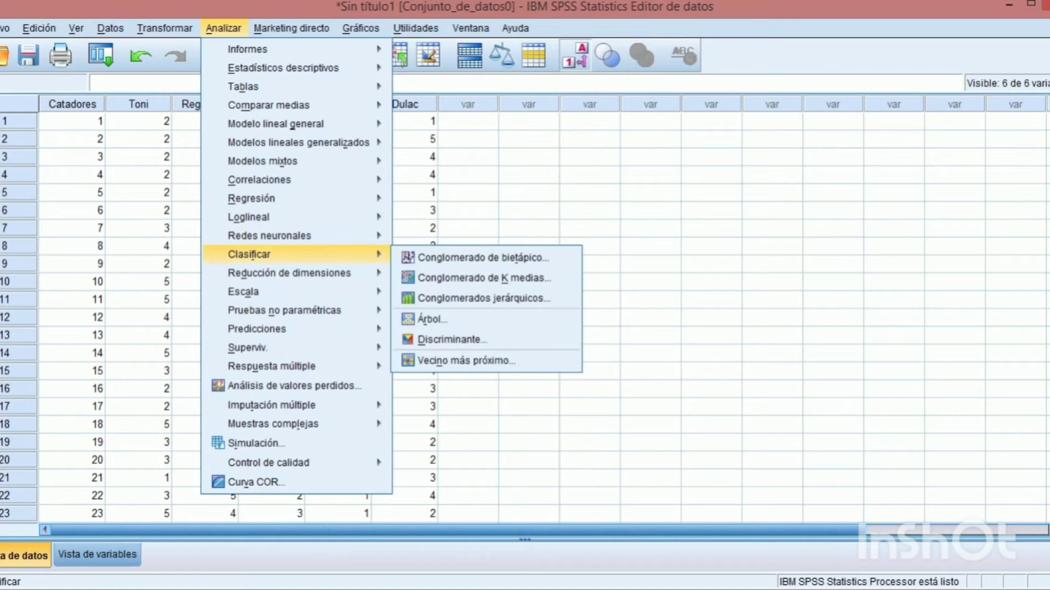
pyautogui.moveTo(285, 310)
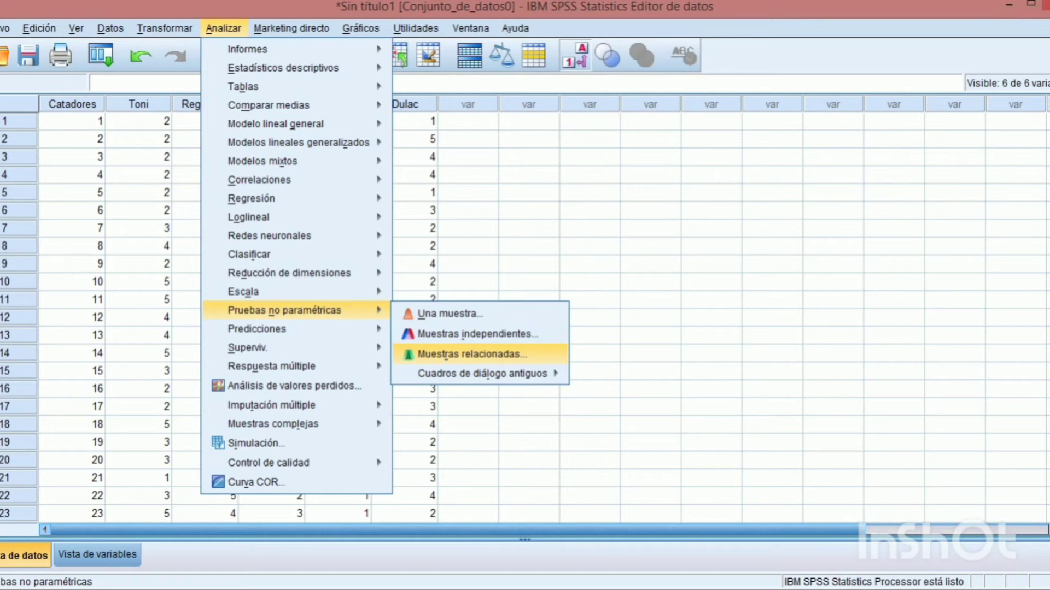
pyautogui.click(470, 355)
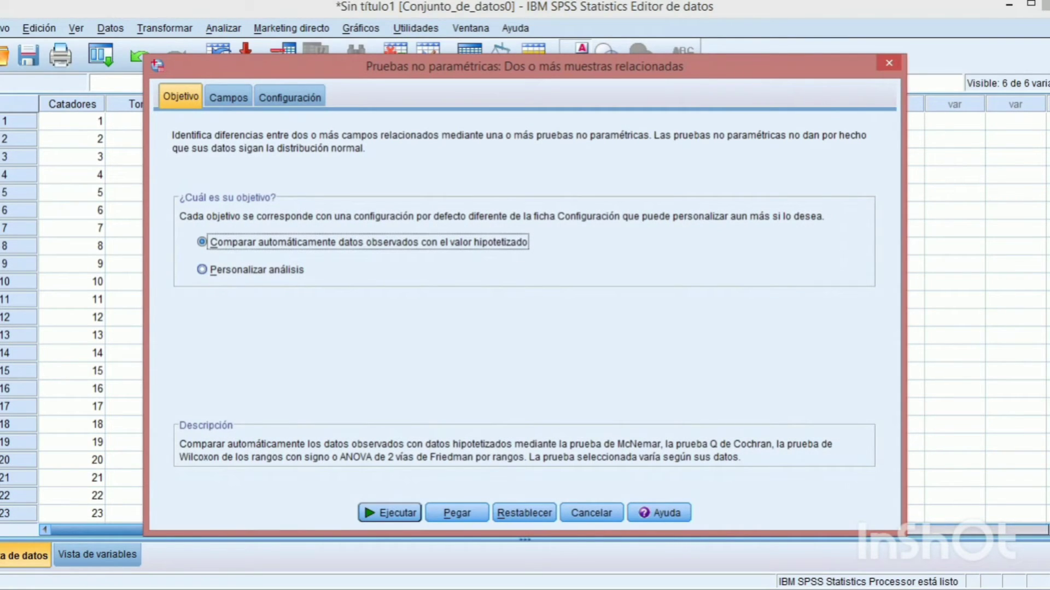
pyautogui.click(202, 269)
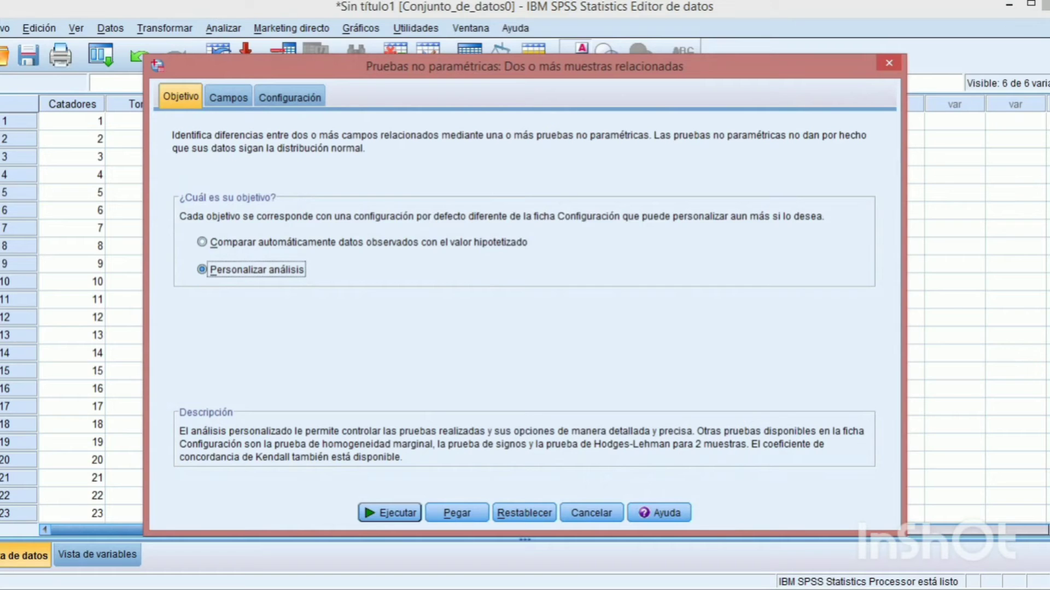
pyautogui.click(228, 97)
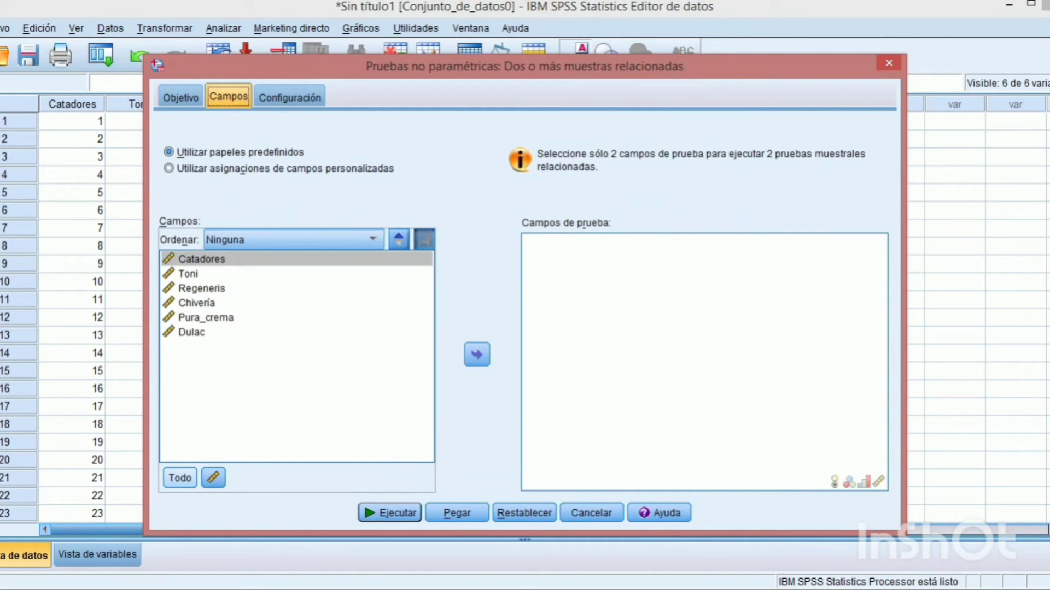
# Assign all six variables, from Catadores to Dulac, as test fields and show the test configuration
pyautogui.click(179, 478)
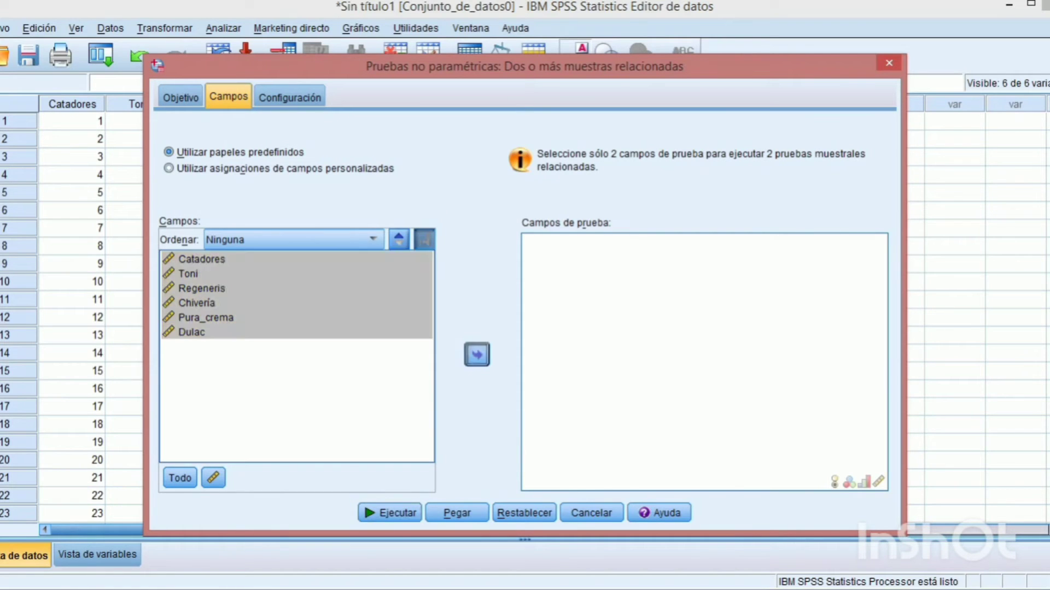
pyautogui.click(477, 354)
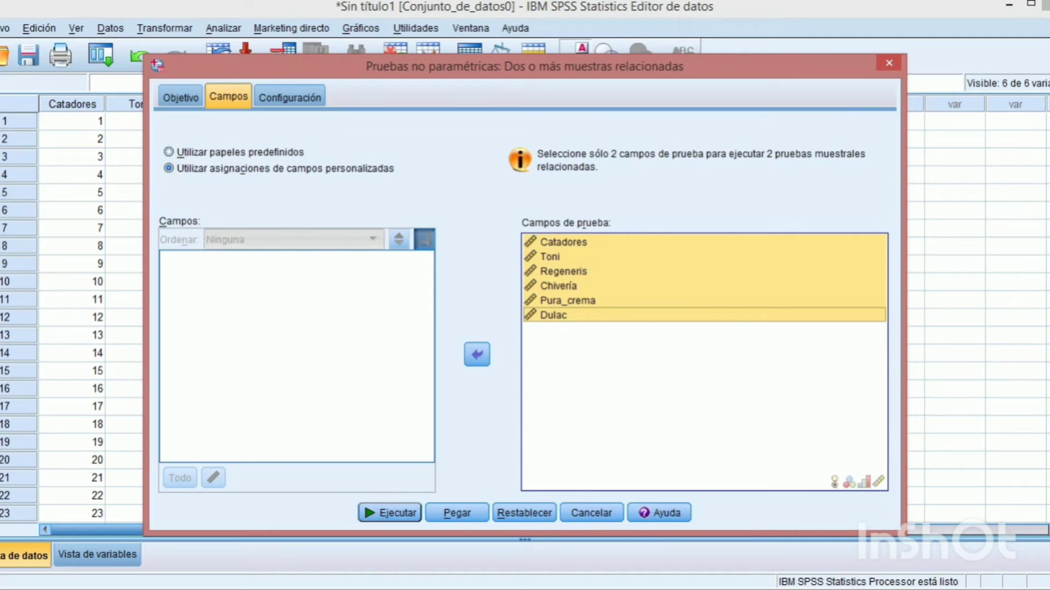
pyautogui.click(289, 97)
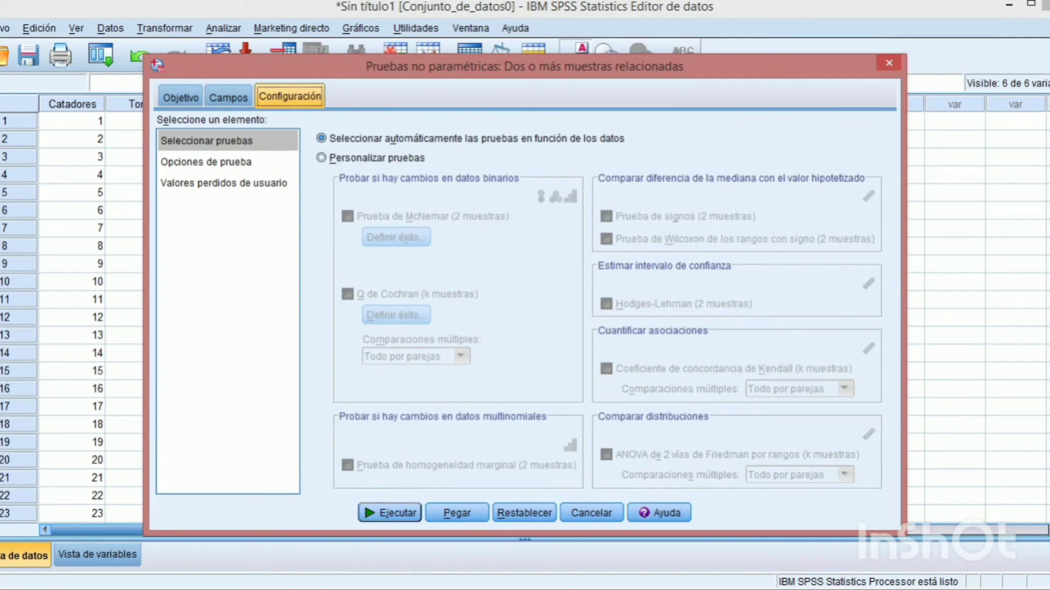
# Customize the tests to ANOVA de 2 vías de Friedman por rangos with stepwise multiple comparisons (Por pasos en sentido...) and run the analysis
pyautogui.click(322, 158)
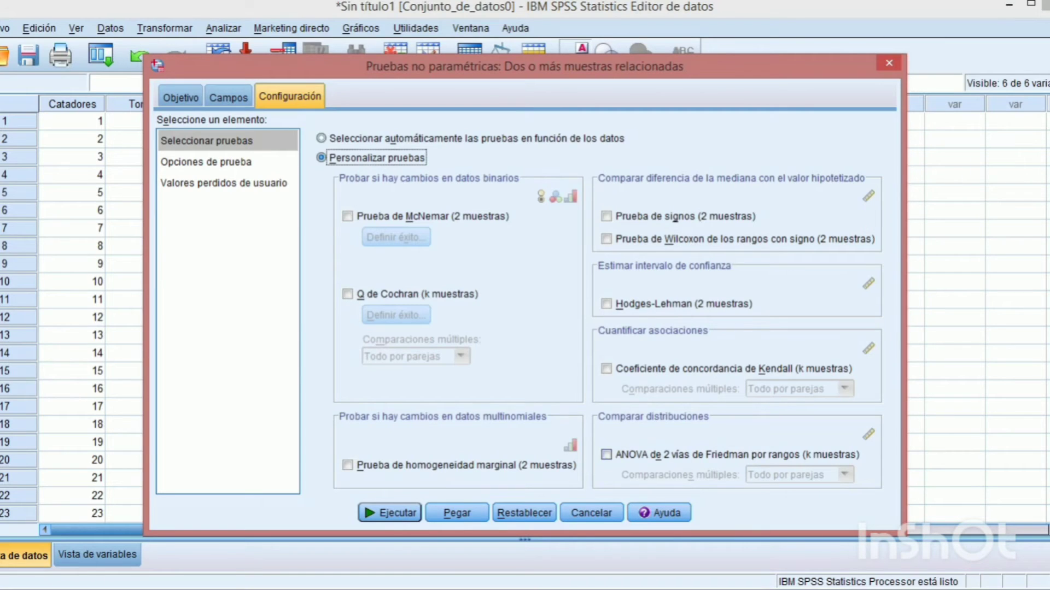
pyautogui.click(607, 455)
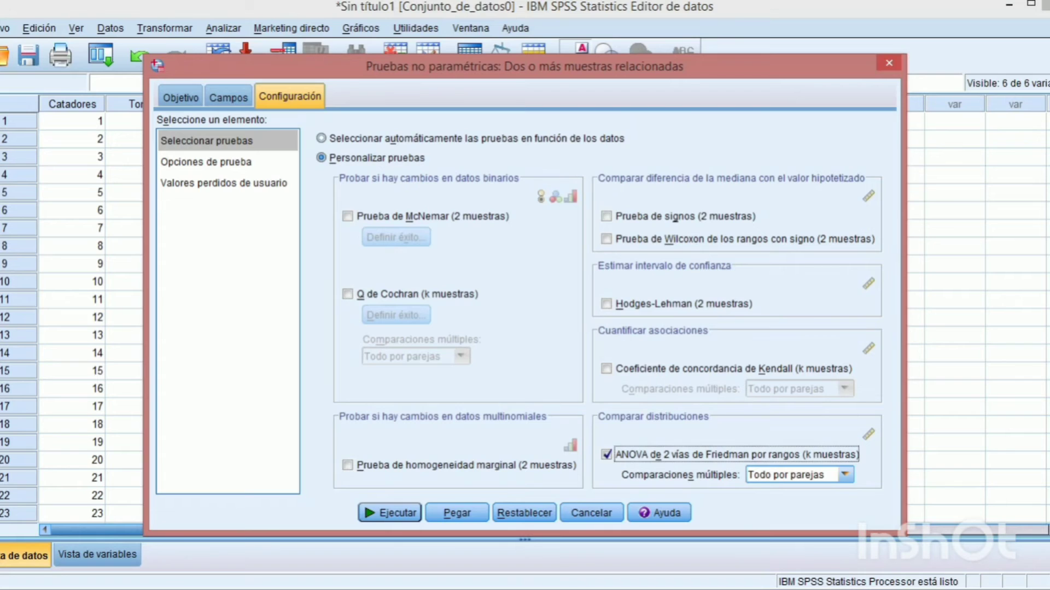
pyautogui.click(845, 475)
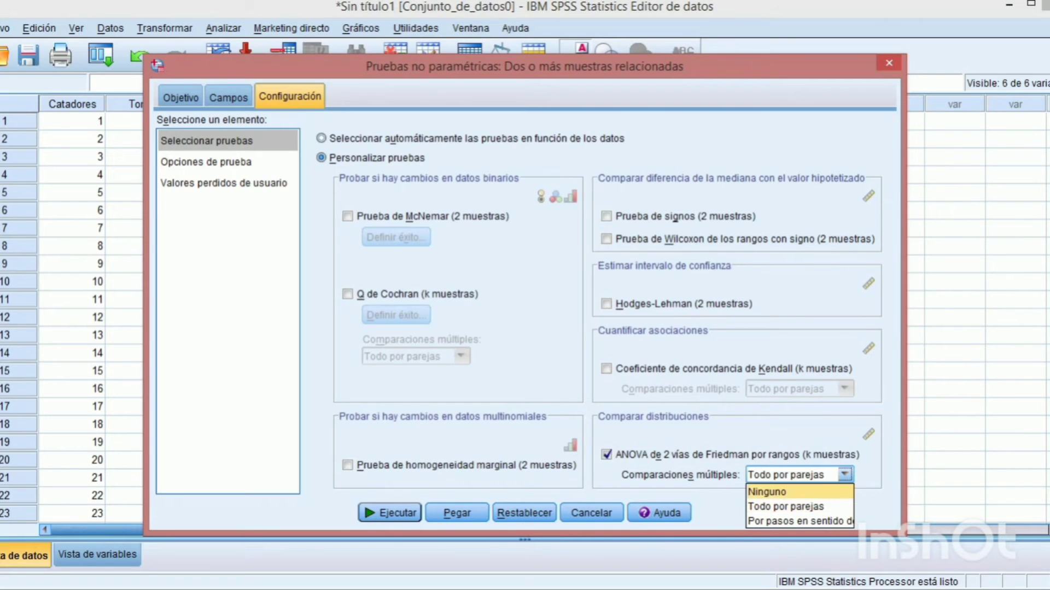
pyautogui.click(799, 521)
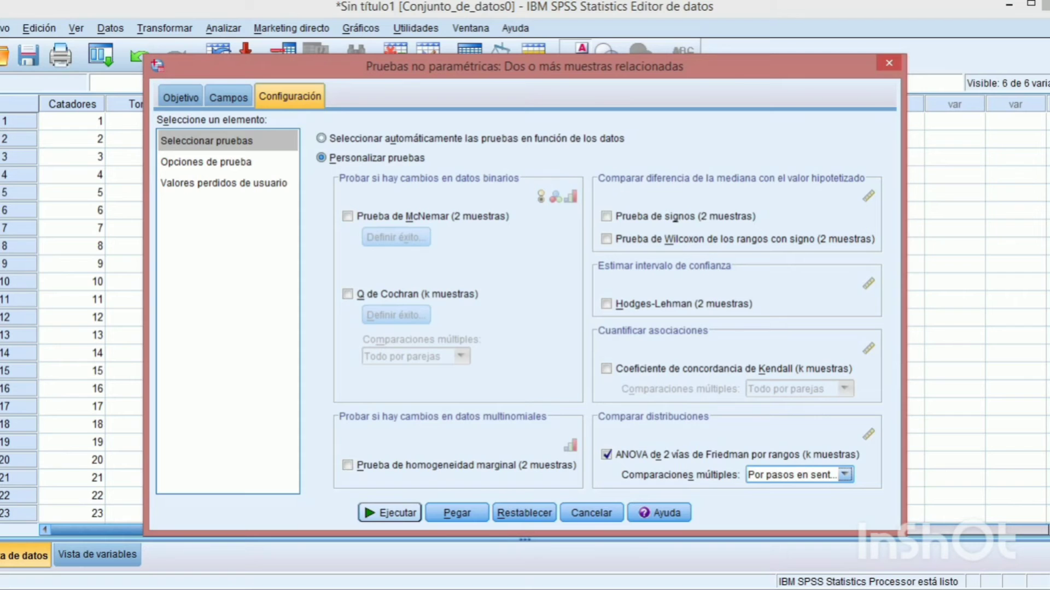
pyautogui.press('Return')
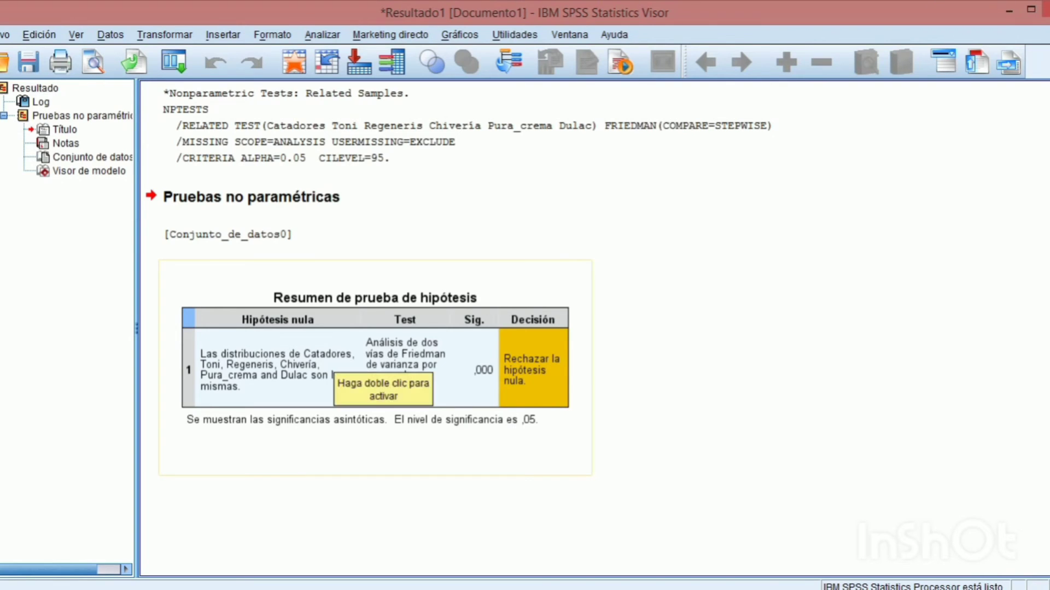
# Open the hypothesis test summary in the model viewer and examine its Friedman rank charts, statistics table and Subconjuntos homogéneos view
pyautogui.click(333, 364)
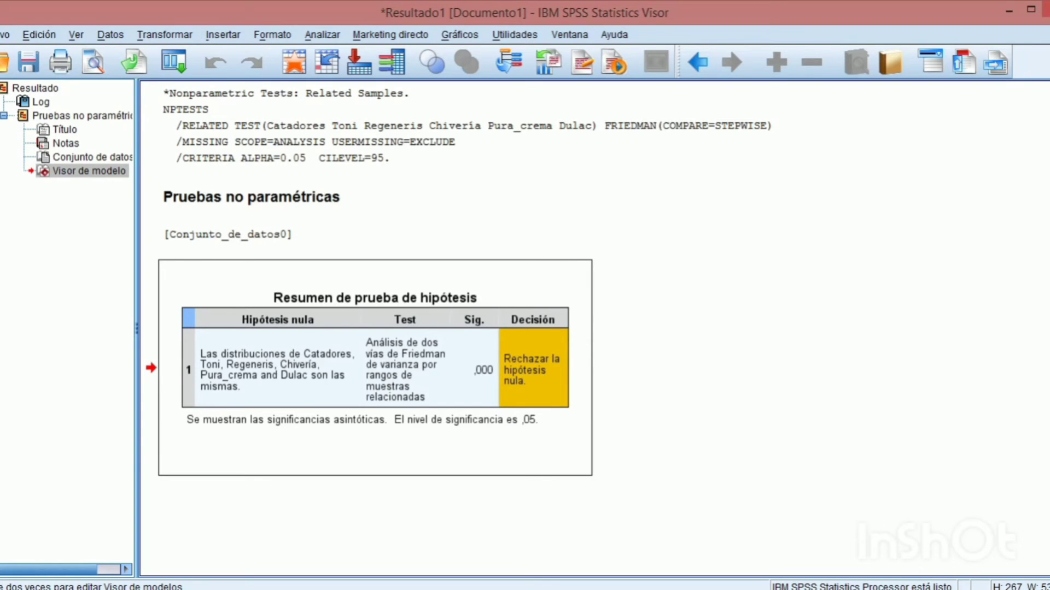
pyautogui.doubleClick(339, 362)
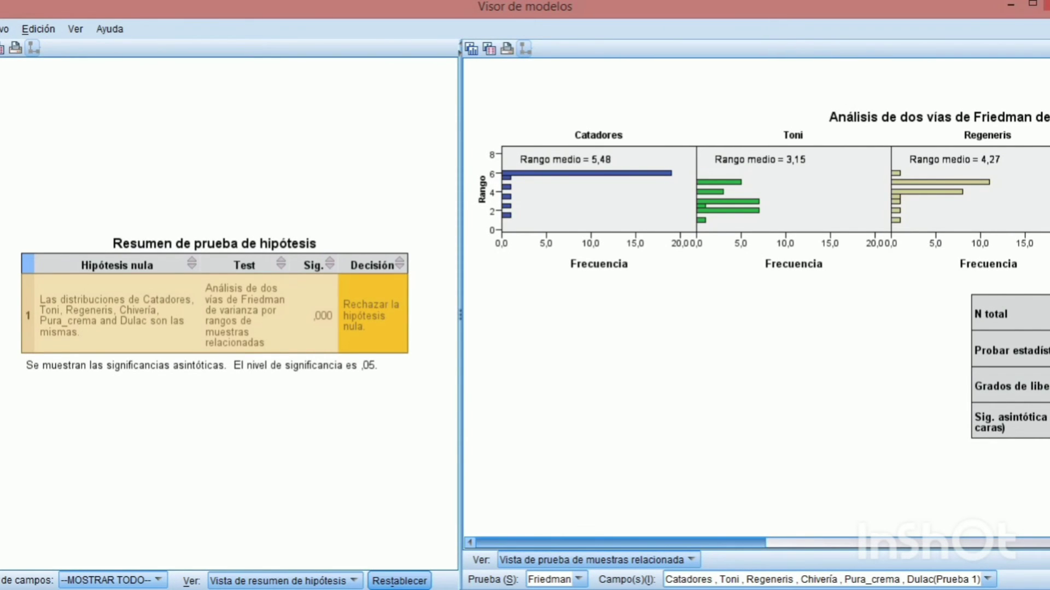
pyautogui.moveTo(620, 543); pyautogui.dragTo(788, 543)
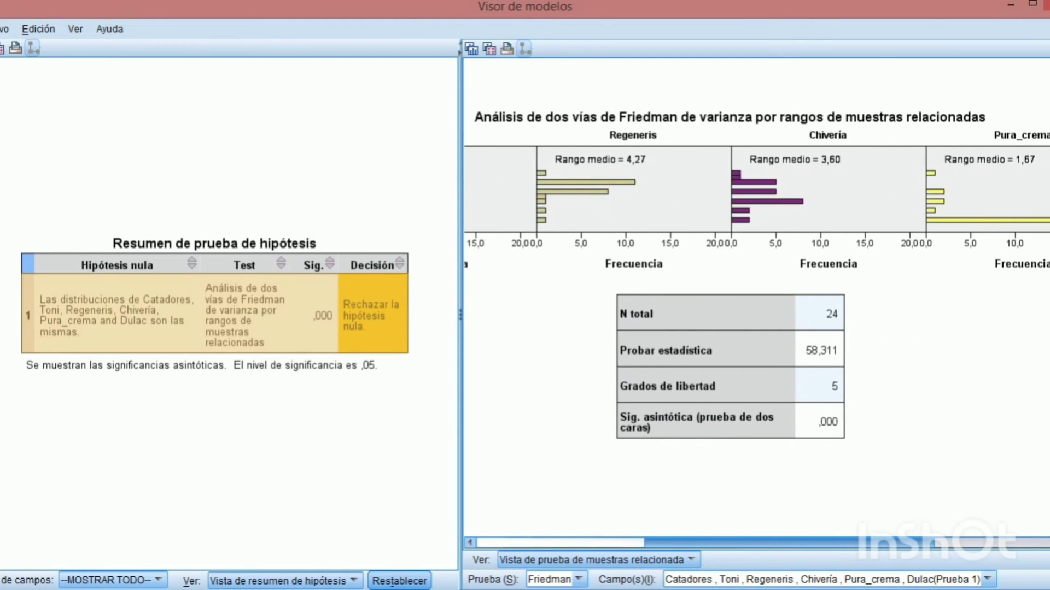
pyautogui.hscroll(8, 756, 329)
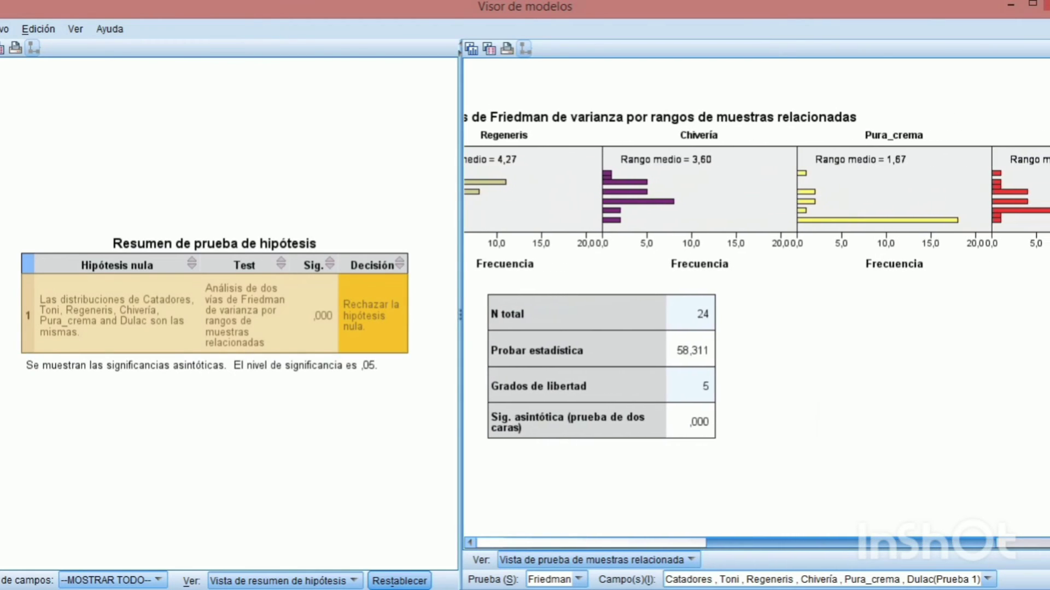
pyautogui.hscroll(-20, 756, 329)
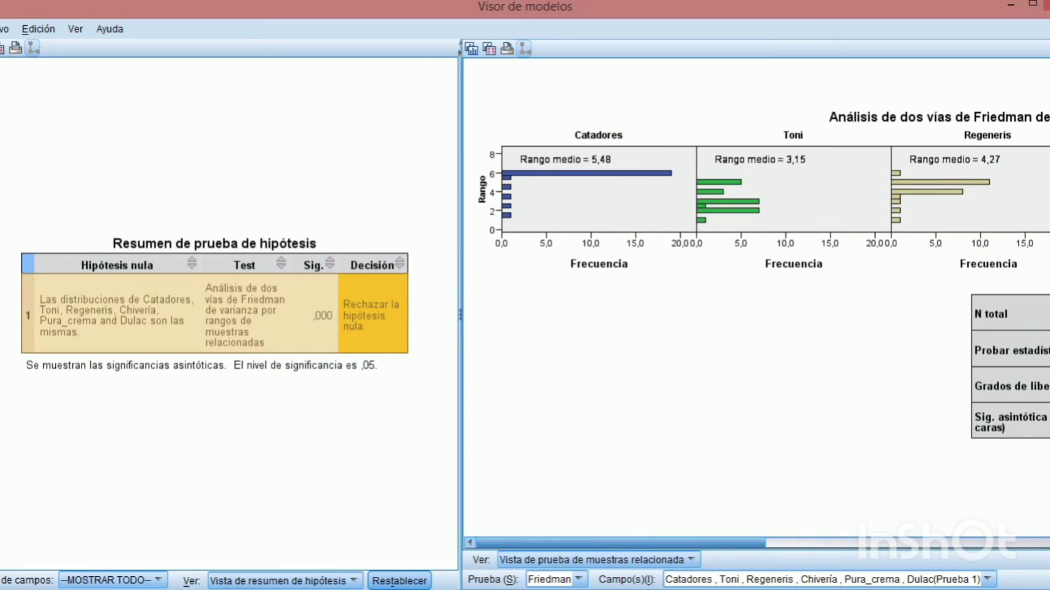
pyautogui.click(690, 560)
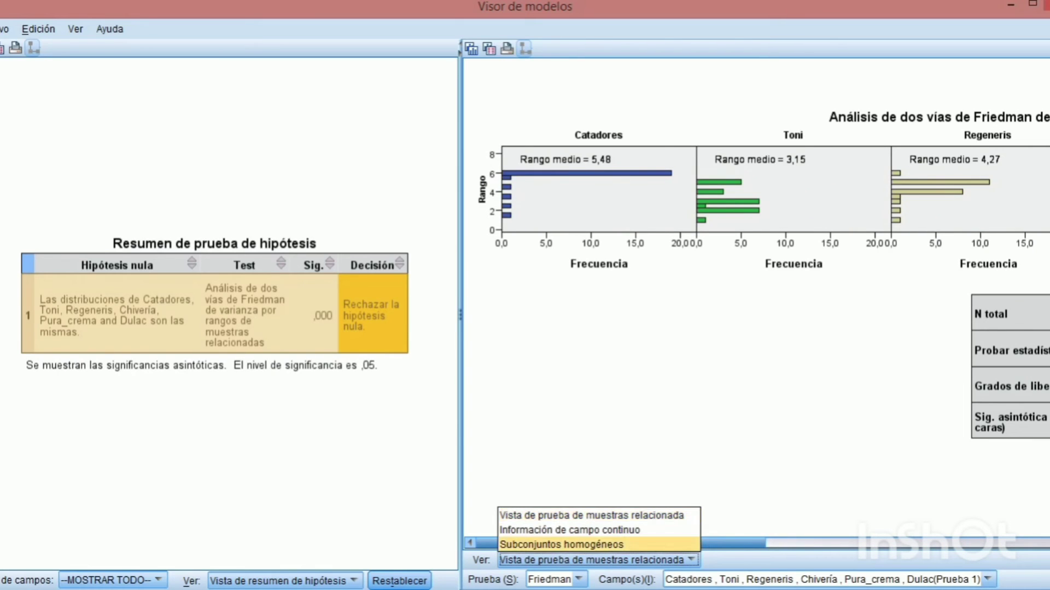
pyautogui.click(561, 545)
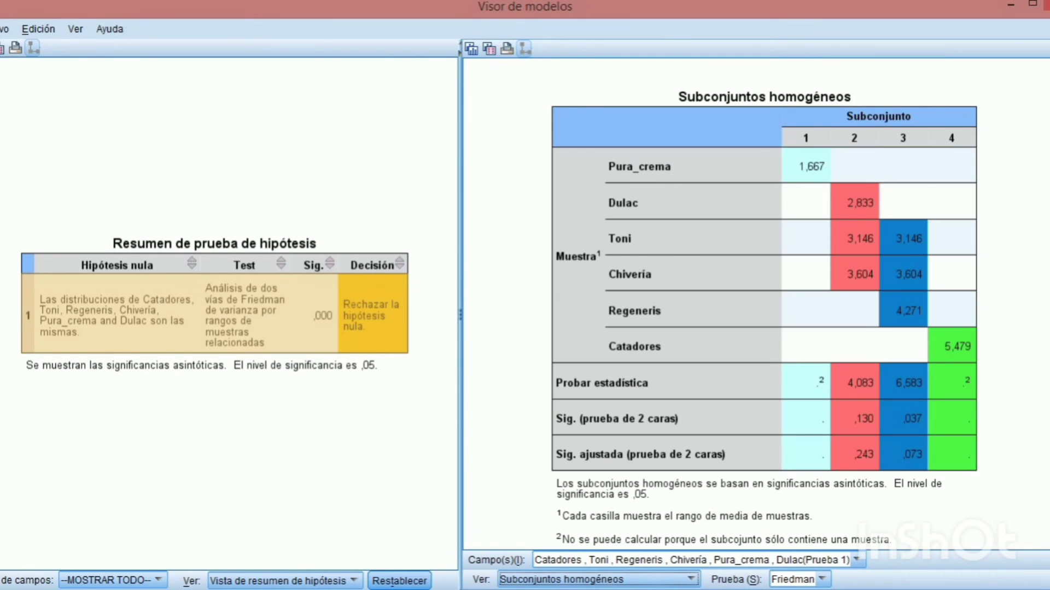